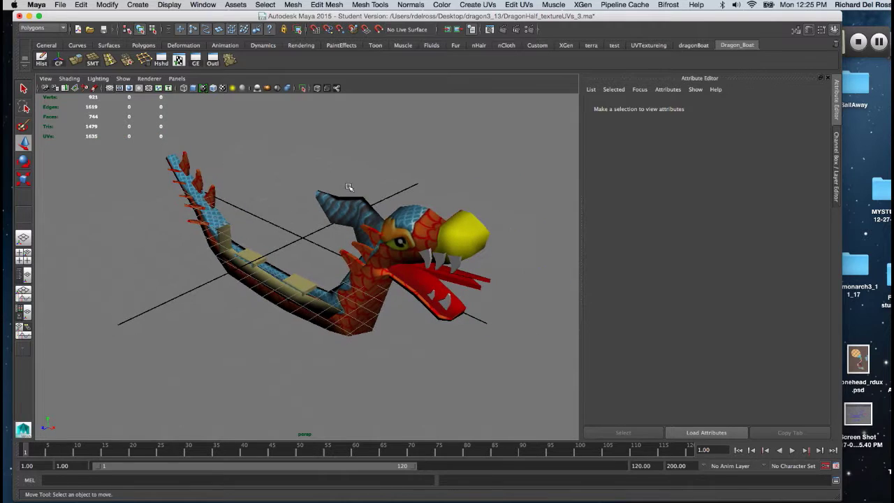
Step: Select the half dragon boat mesh and frame it in the top view around its pivot
click(361, 209)
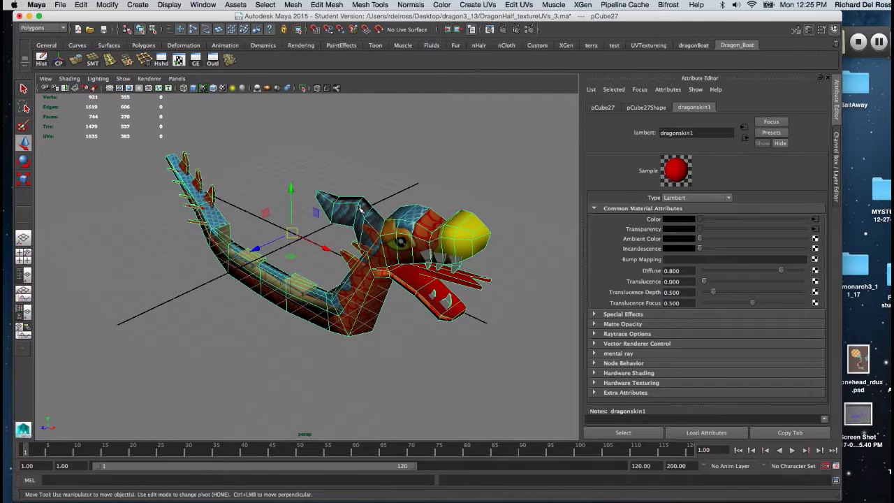
key(space)
key(space)
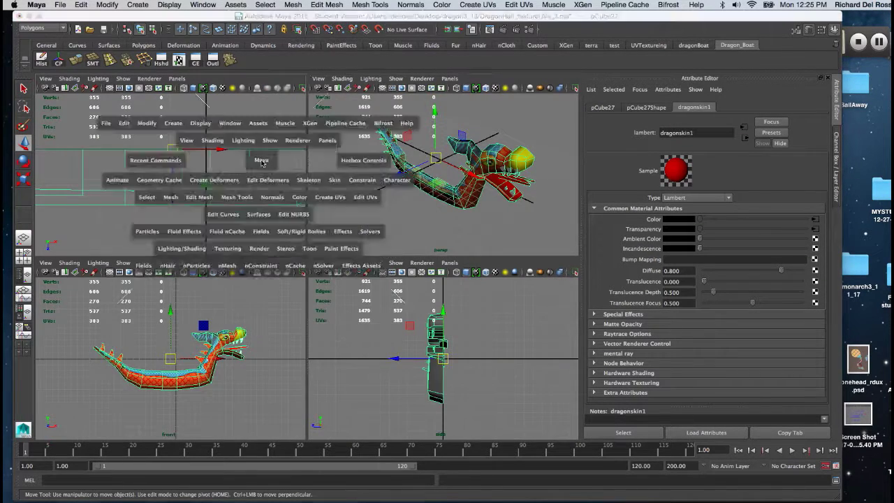
scroll(322, 245, down, 4)
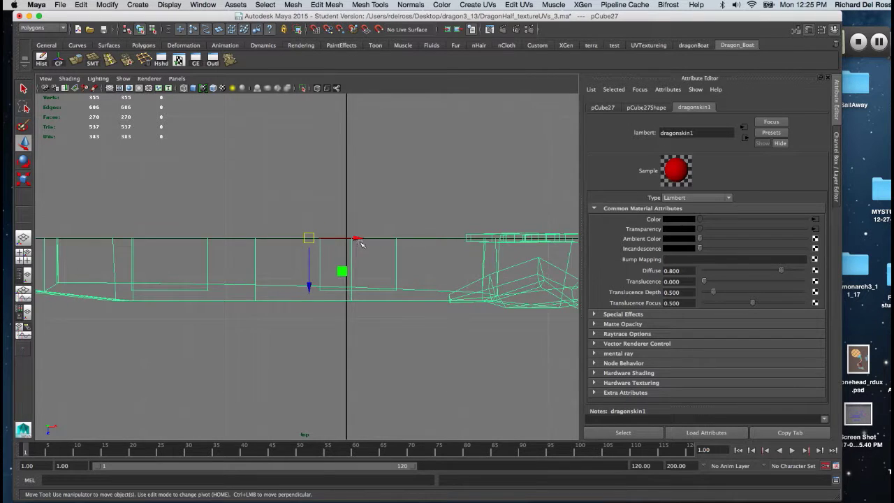
alt+middle_drag(361, 243, 274, 226)
scroll(328, 224, down, 4)
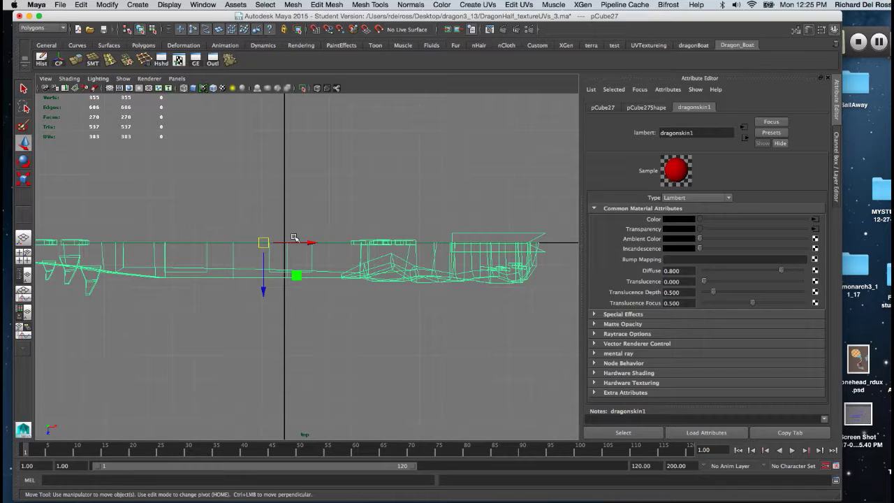
Step: Move the dragon half's pivot off the centre line along Z, and return it to the centre line
key(Home)
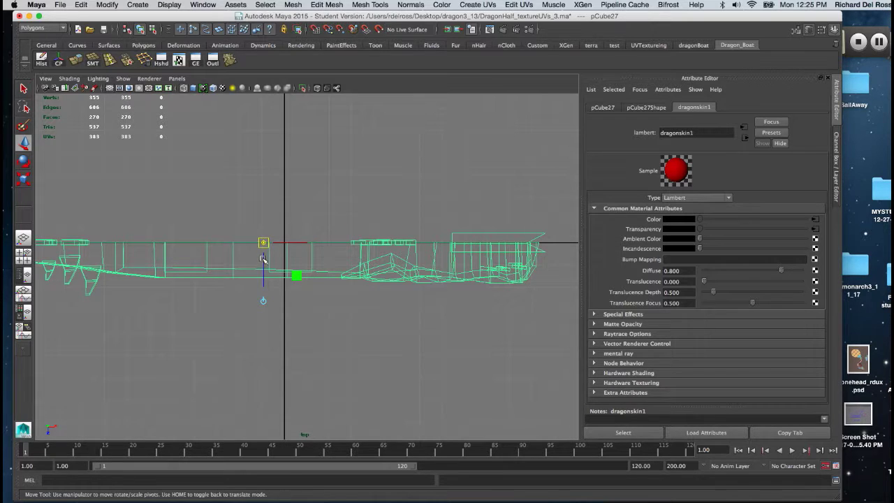
drag(263, 257, 268, 283)
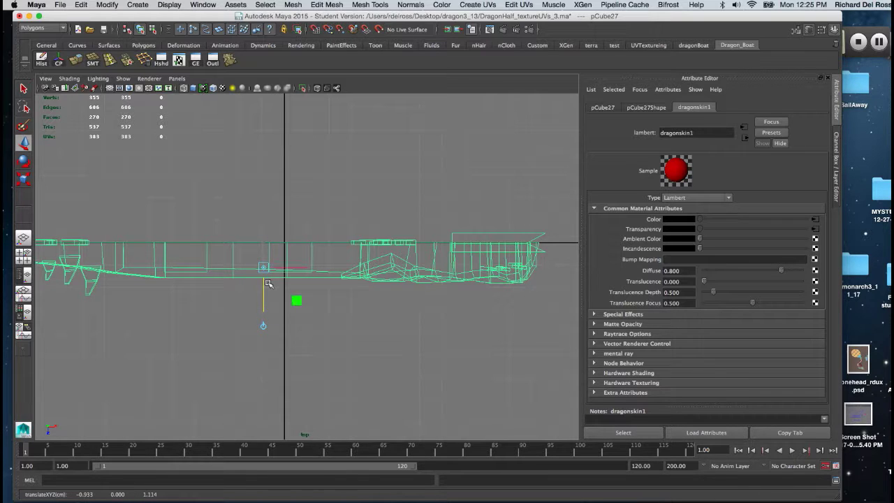
key(Home)
key(Home)
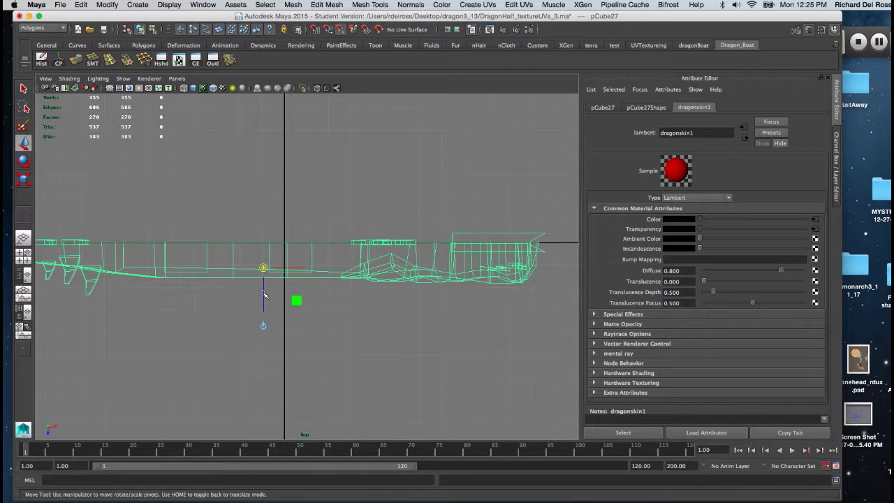
drag(264, 294, 264, 269)
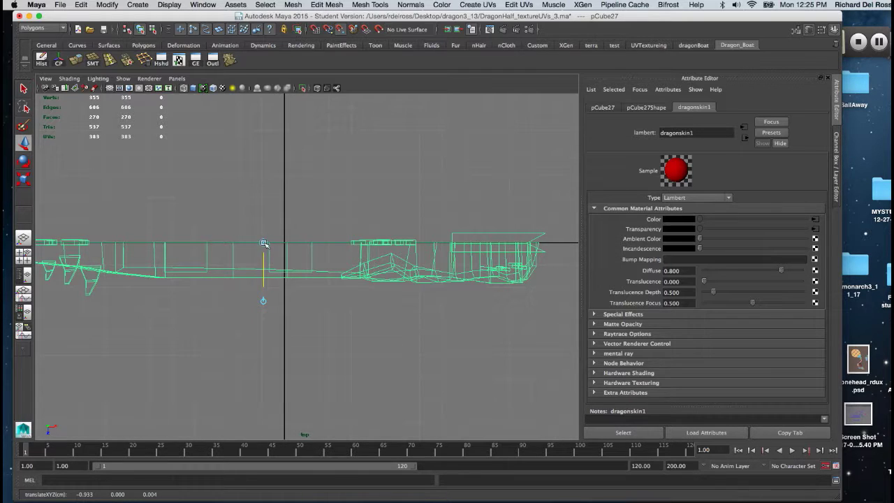
key(Home)
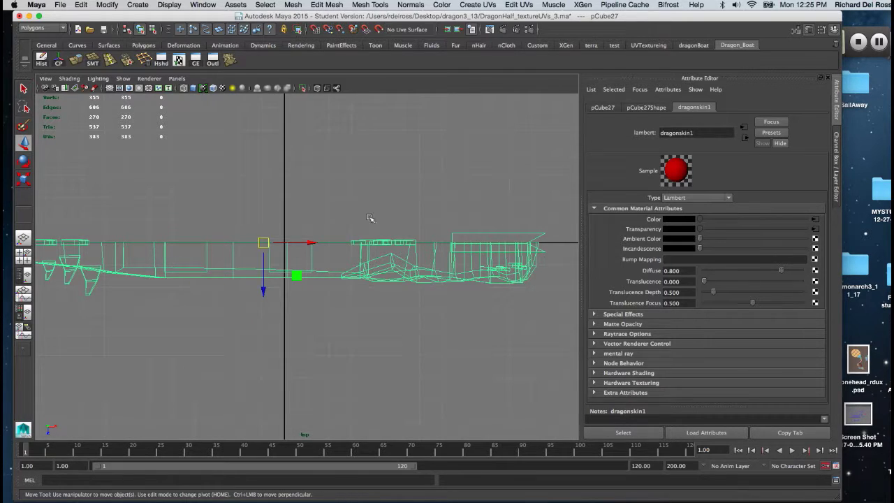
Step: Open the Duplicate Special options for the dragon half in the perspective view and reset the settings
key(space)
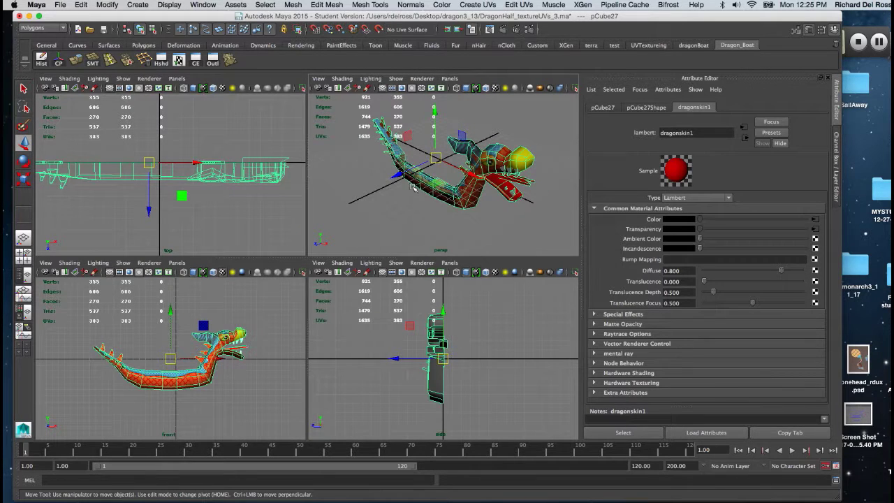
mouse_move(414, 188)
alt+mouse_down()
mouse_move(359, 194)
mouse_move(445, 185)
mouse_move(390, 180)
mouse_move(408, 183)
alt+mouse_up()
alt+right_drag(409, 183, 422, 184)
key(space)
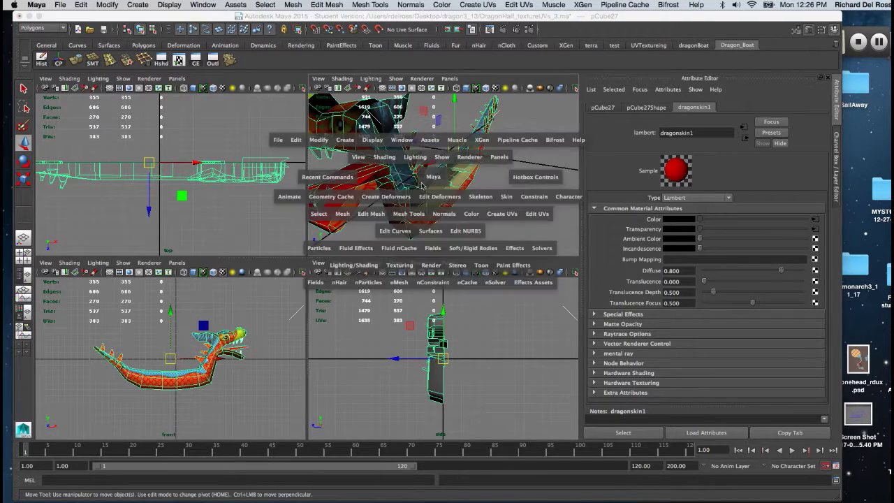
key(space)
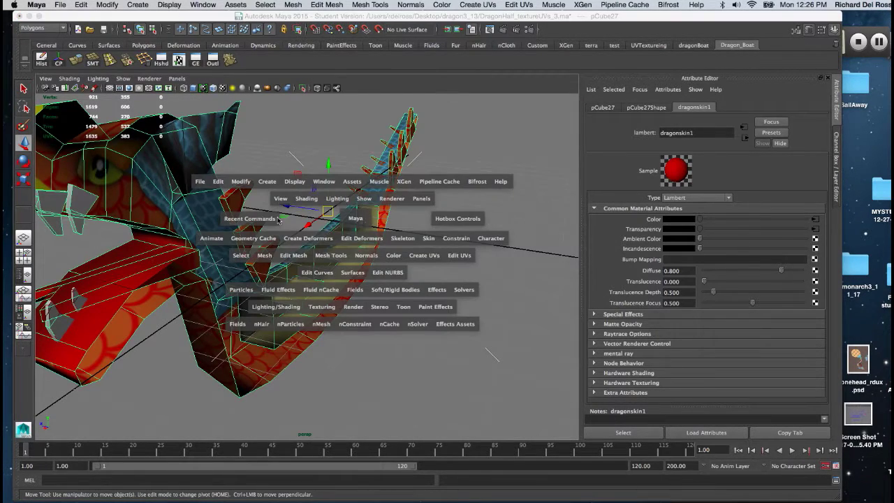
click(218, 183)
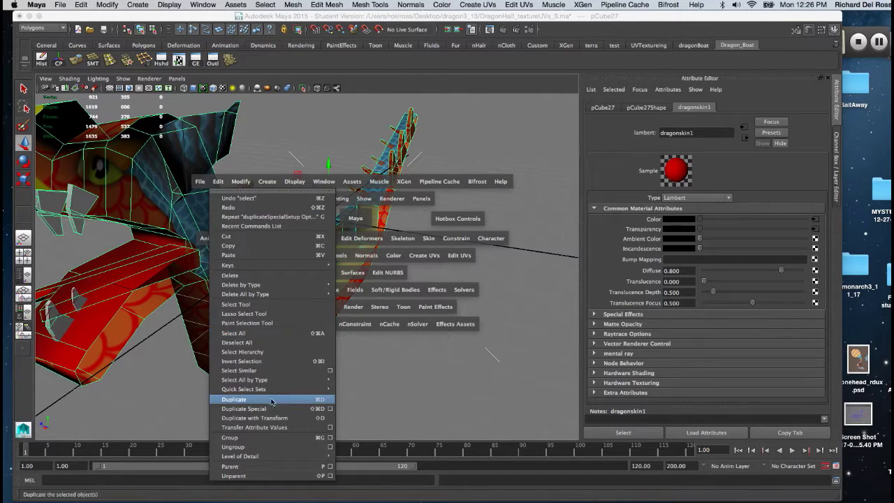
click(331, 409)
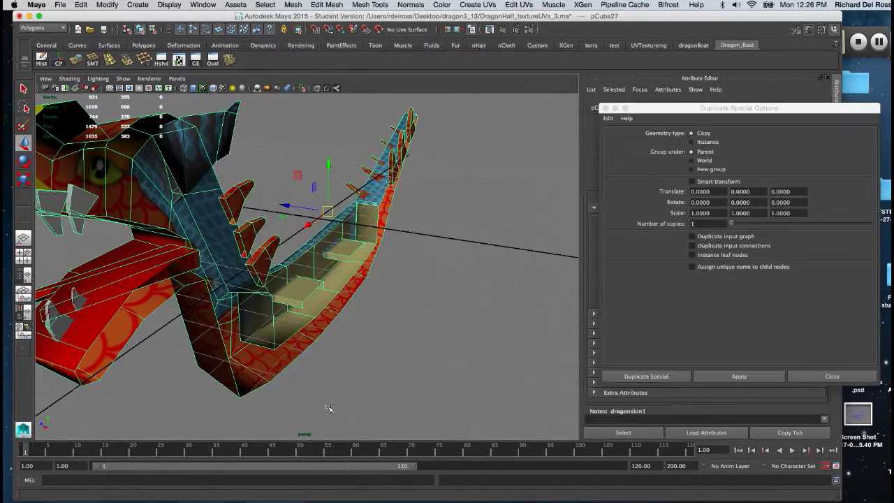
drag(674, 109, 584, 72)
click(521, 81)
click(521, 100)
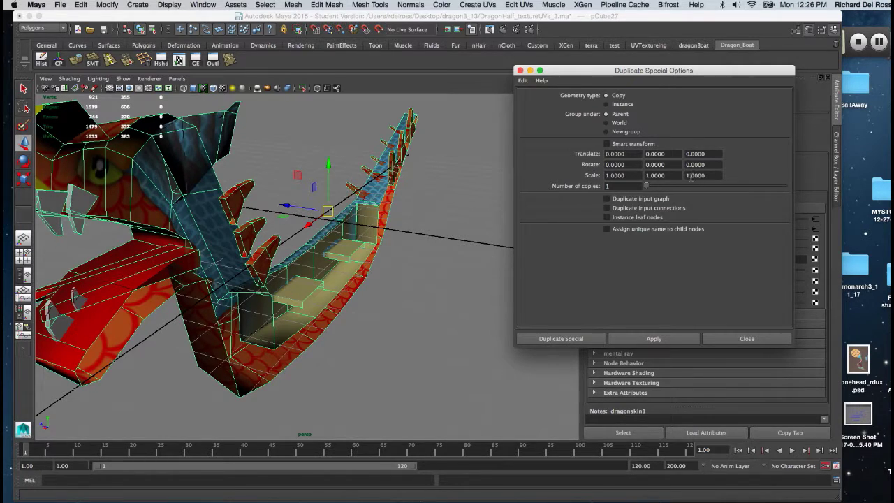
Step: Create one mirrored copy of the dragon half with a Z scale of -1 and close the duplication options
click(685, 175)
key(Return)
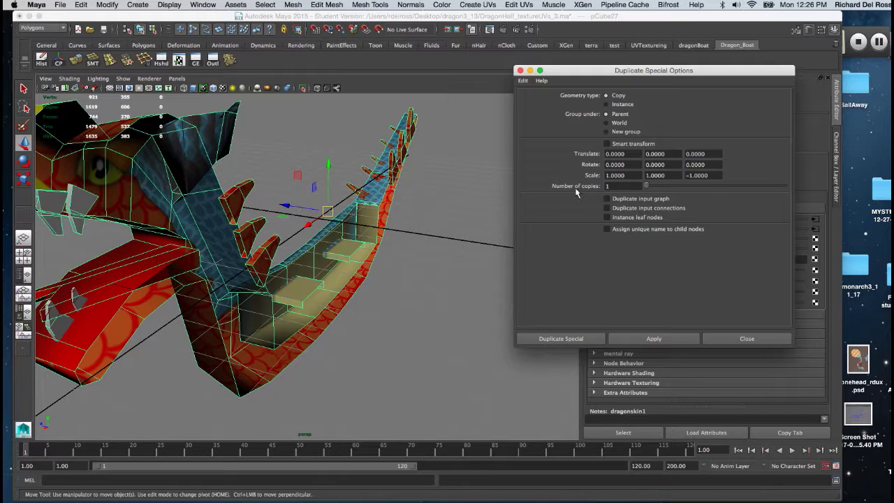
click(636, 339)
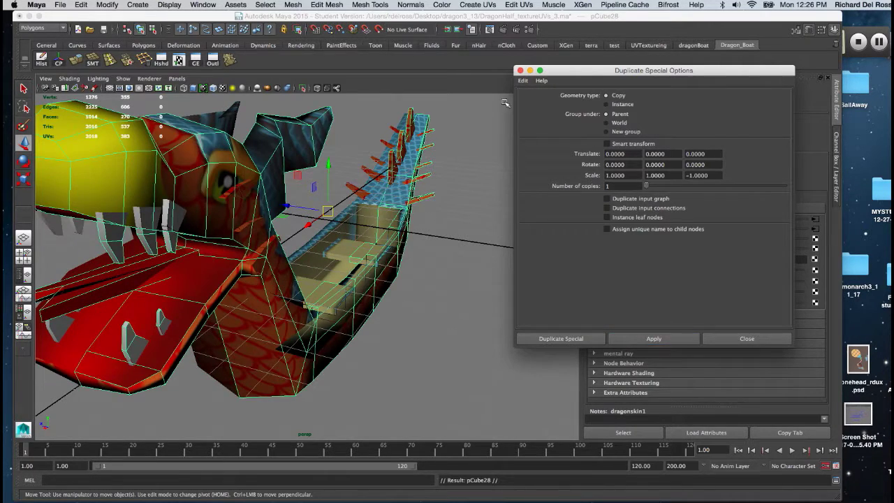
click(519, 71)
Step: Break the texture connection on the Transparency attribute of the dragonskin1 material
alt+drag(408, 204, 385, 216)
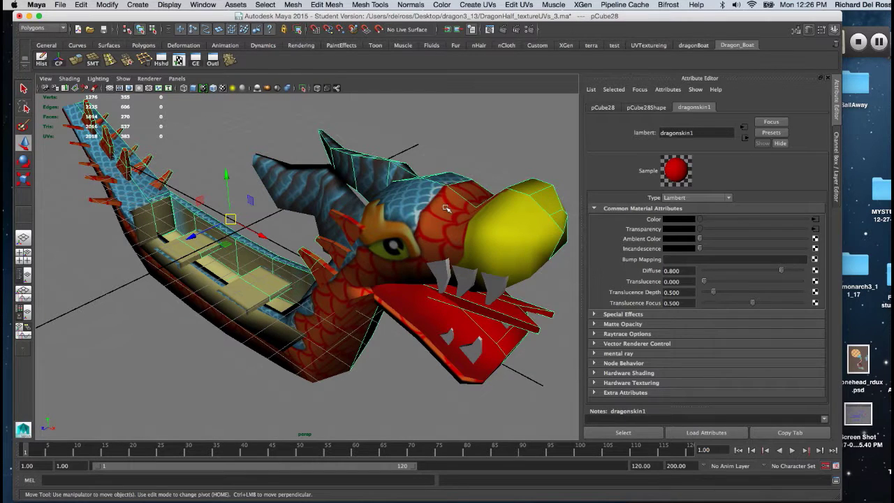
alt+drag(445, 209, 521, 201)
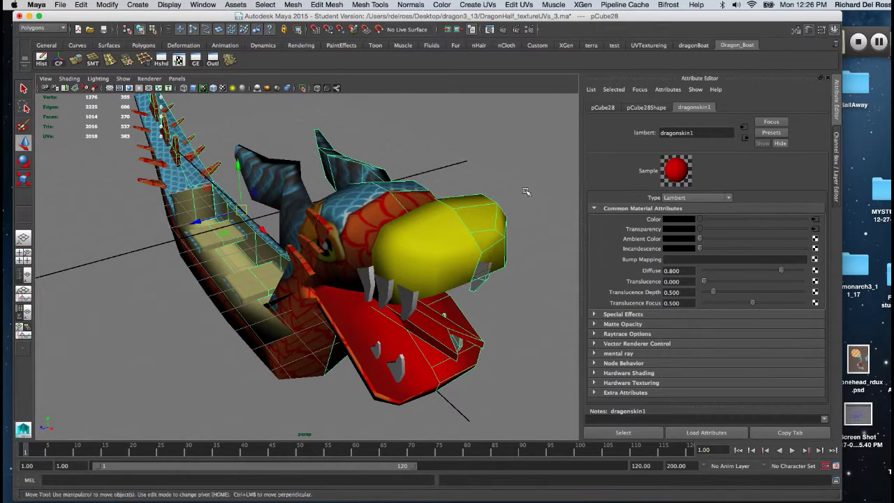
click(744, 127)
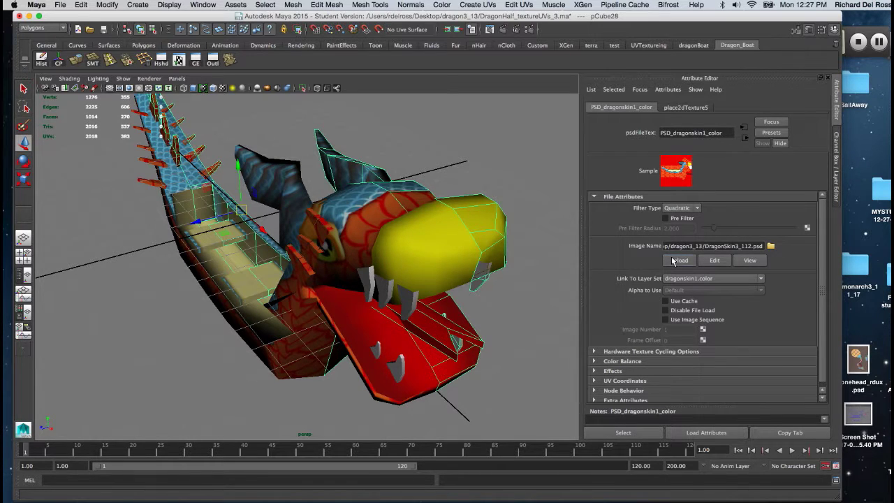
click(744, 138)
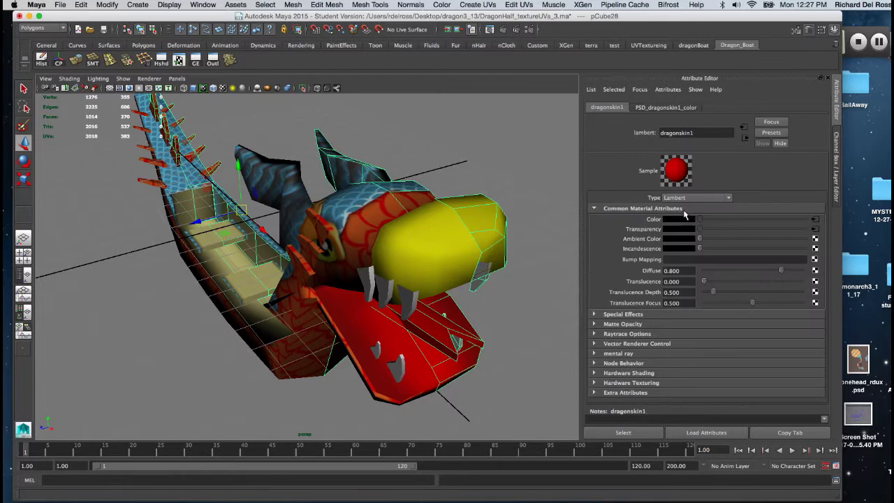
right_click(642, 233)
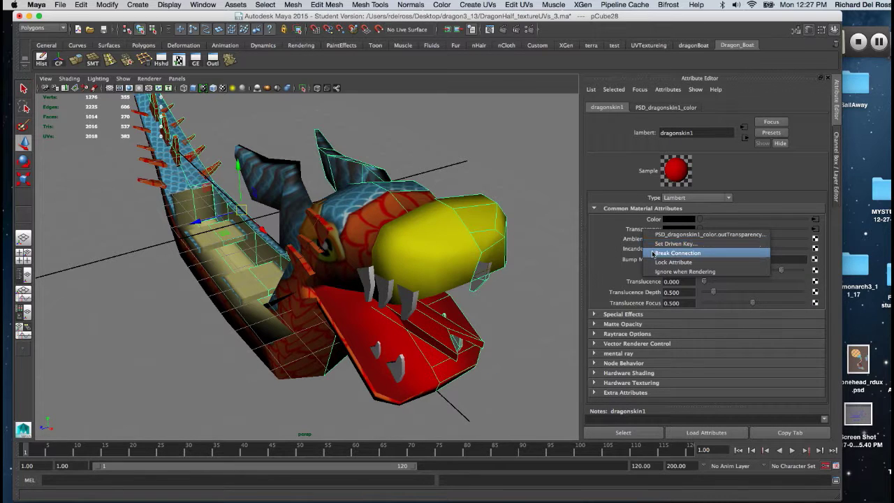
click(647, 254)
Step: Add the original half to the selected mirrored copy and combine both into one mesh
alt+drag(400, 236, 431, 248)
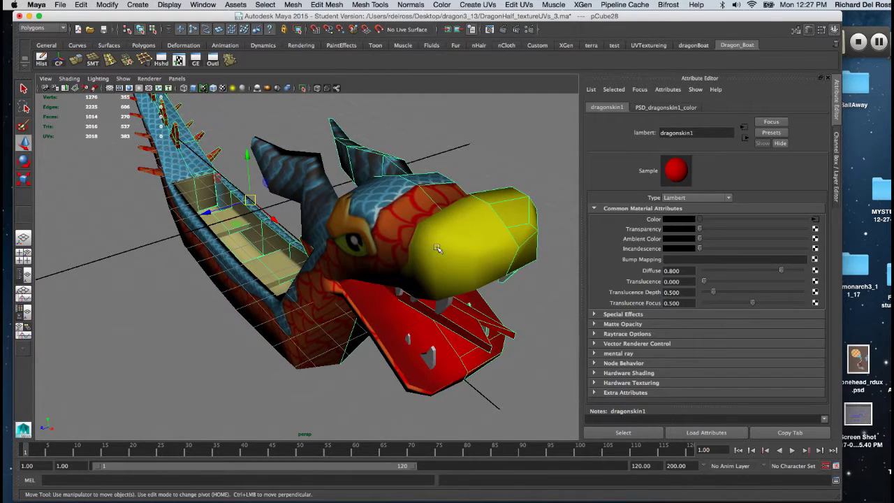
click(438, 249)
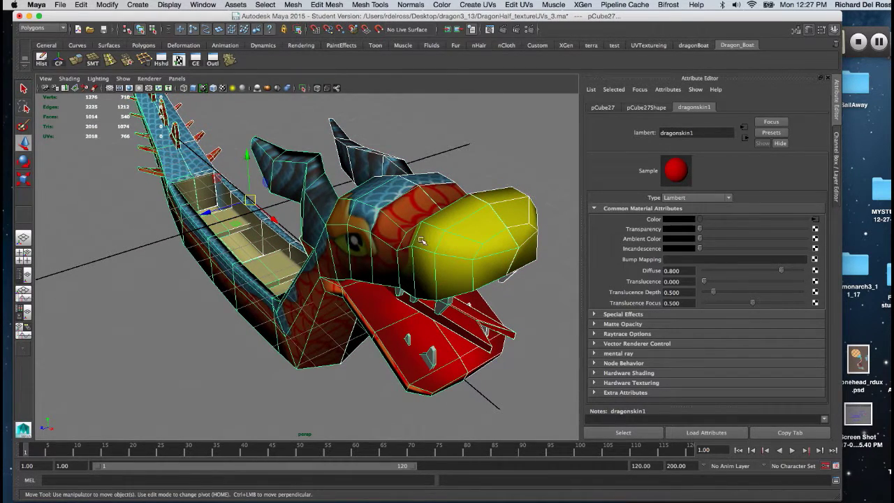
key(space)
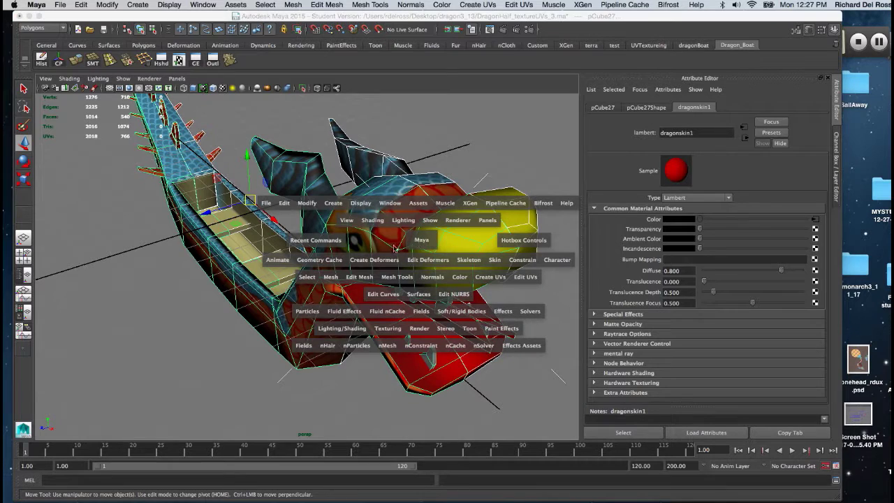
click(331, 277)
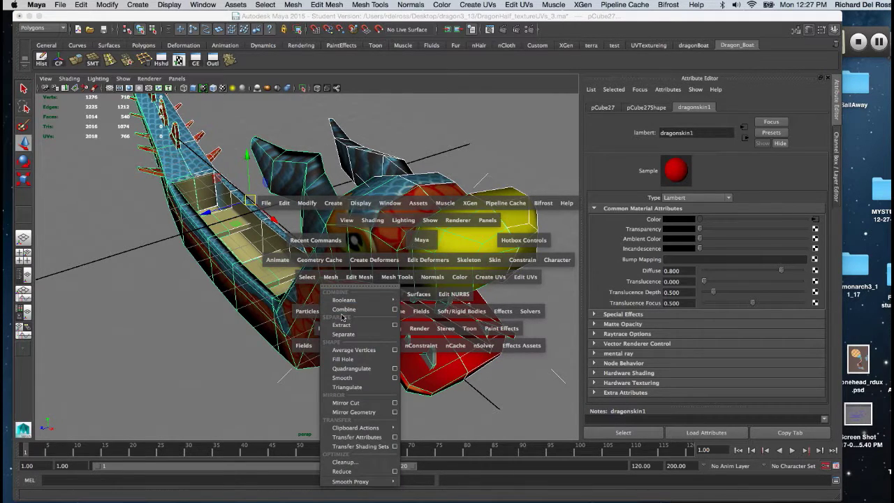
click(343, 308)
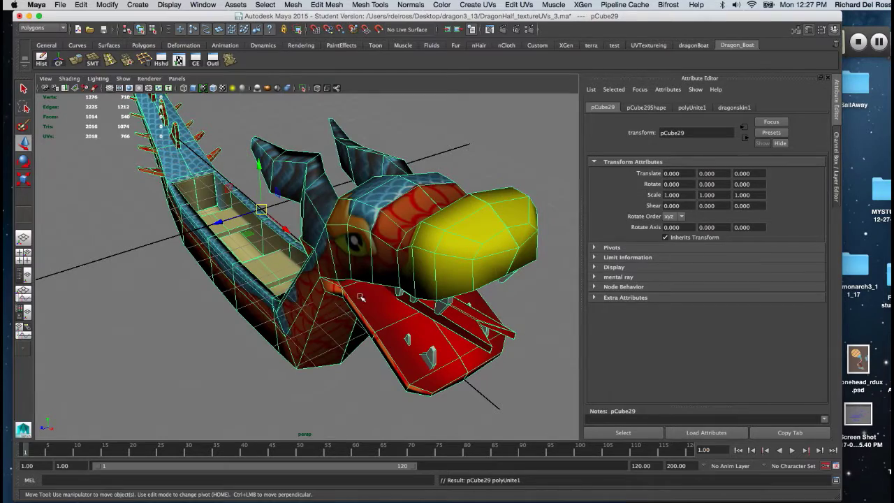
Step: Select all vertices of the combined dragon mesh from the front in vertex mode
alt+drag(407, 302, 319, 236)
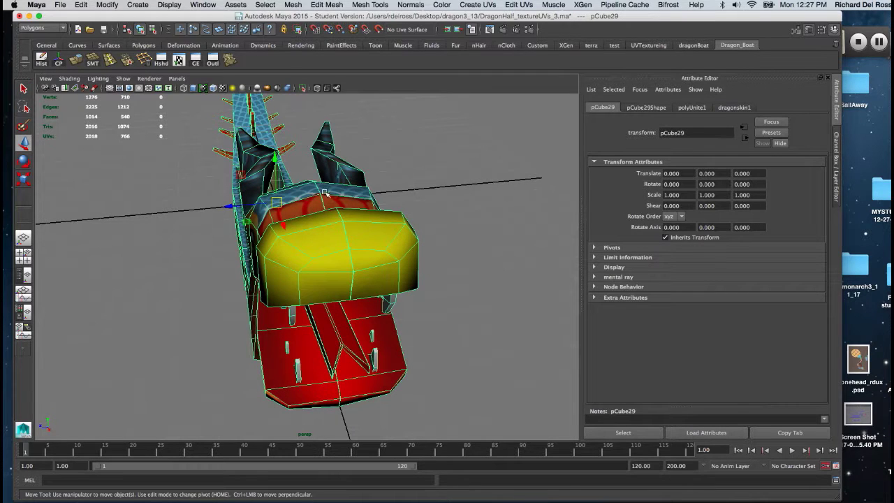
mouse_move(354, 256)
alt+mouse_down()
mouse_move(340, 265)
mouse_move(339, 257)
alt+mouse_up()
right_click(338, 243)
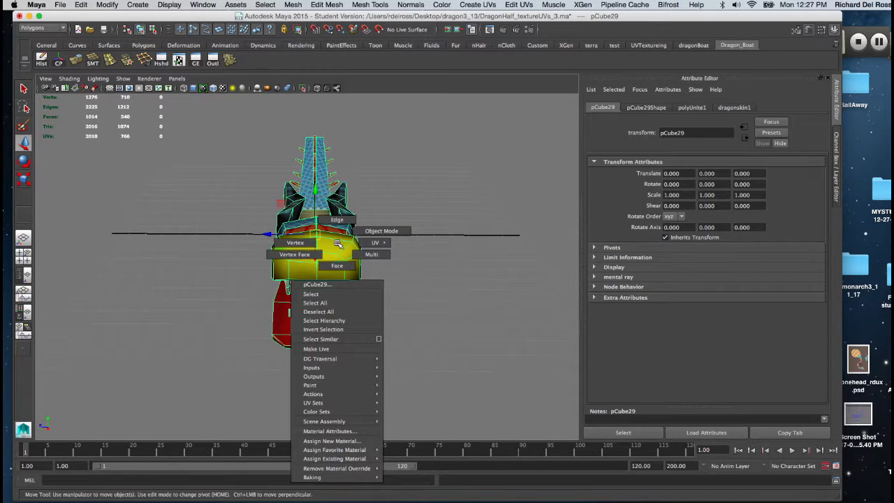
click(301, 244)
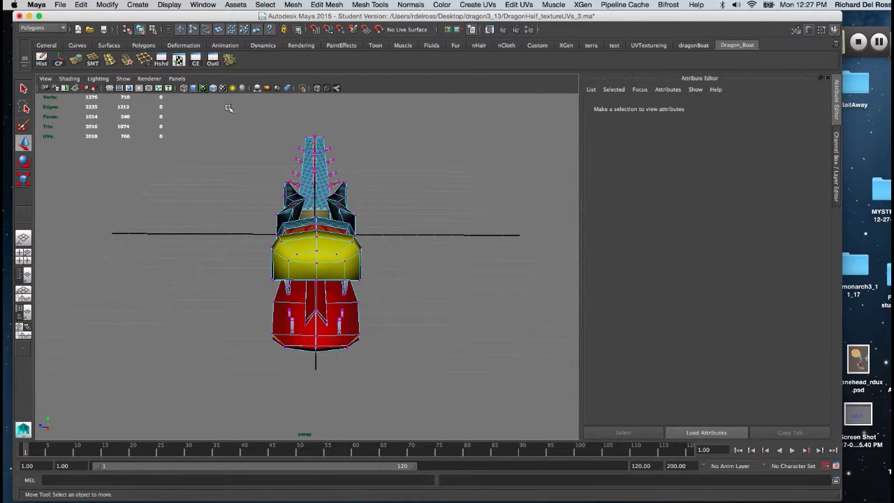
drag(228, 108, 389, 364)
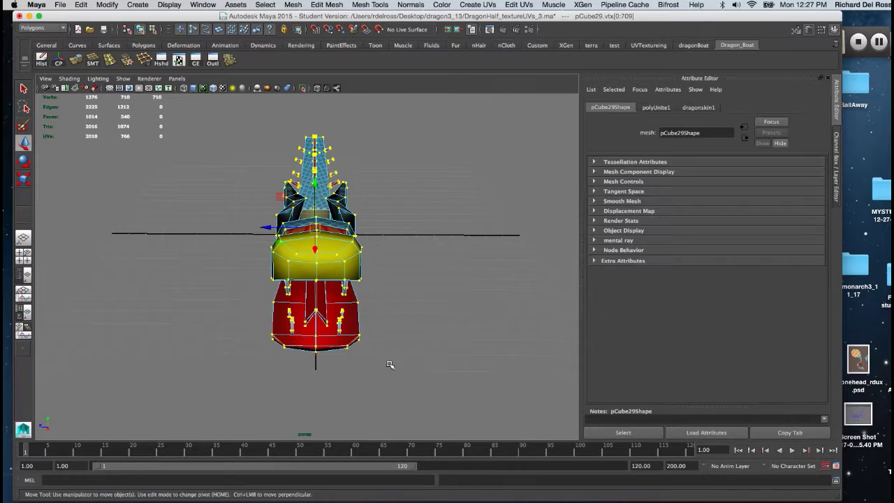
Step: Reset the Merge Vertices options and merge the selected dragon vertices with a threshold of 0.01
key(space)
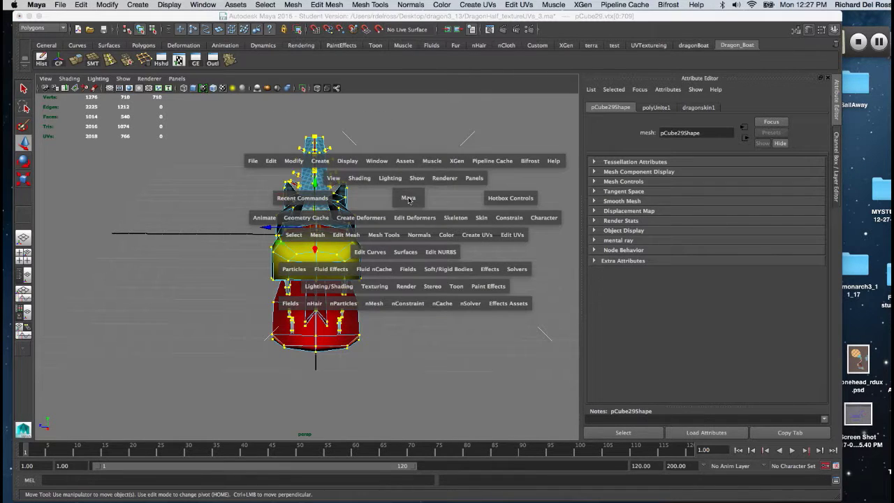
click(353, 236)
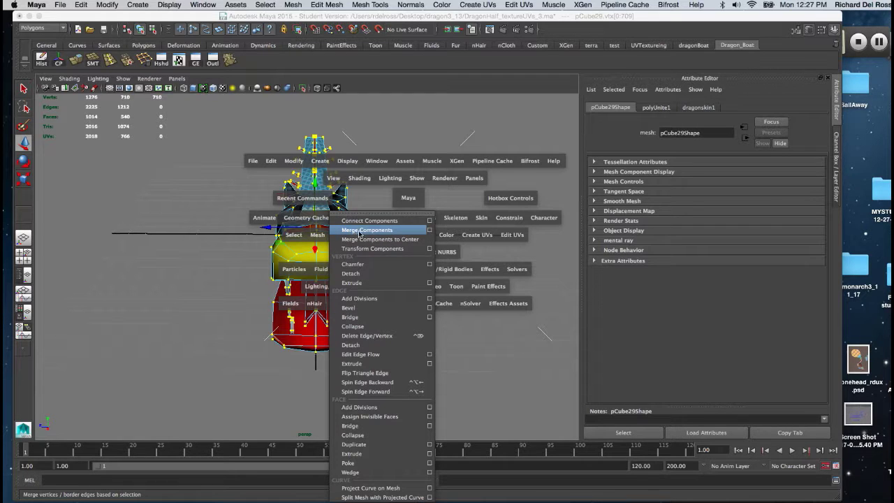
click(429, 230)
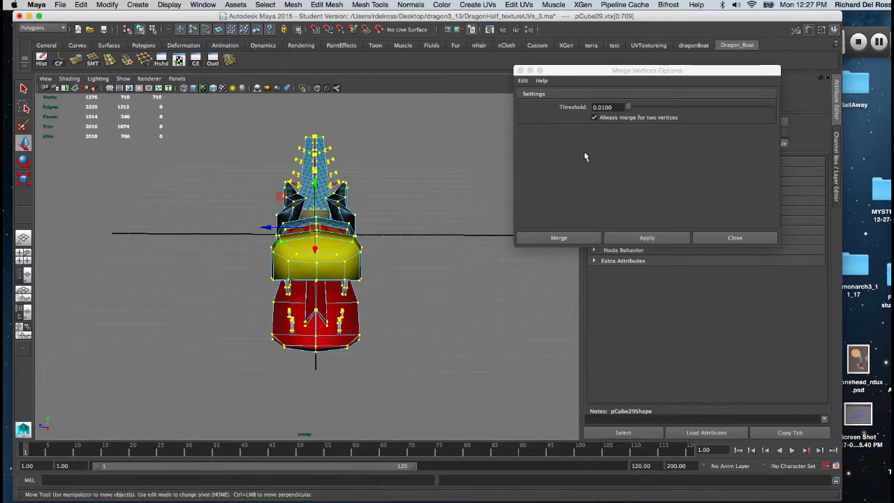
click(524, 83)
click(535, 98)
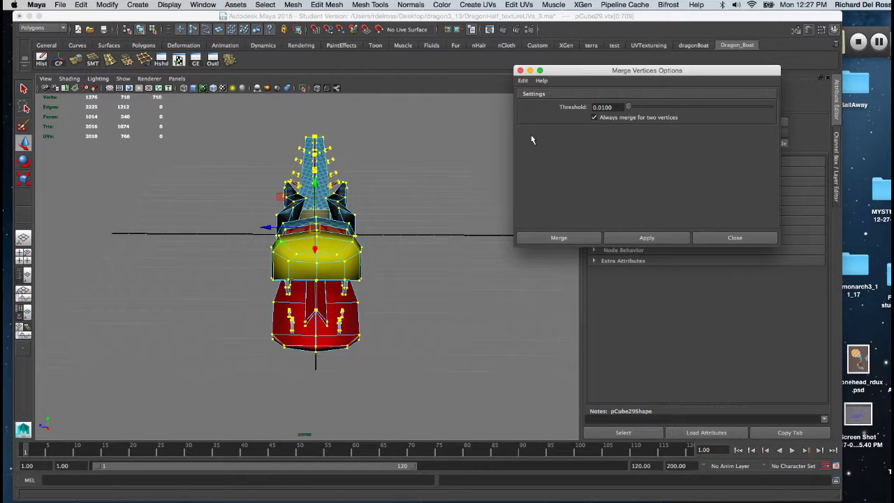
click(623, 241)
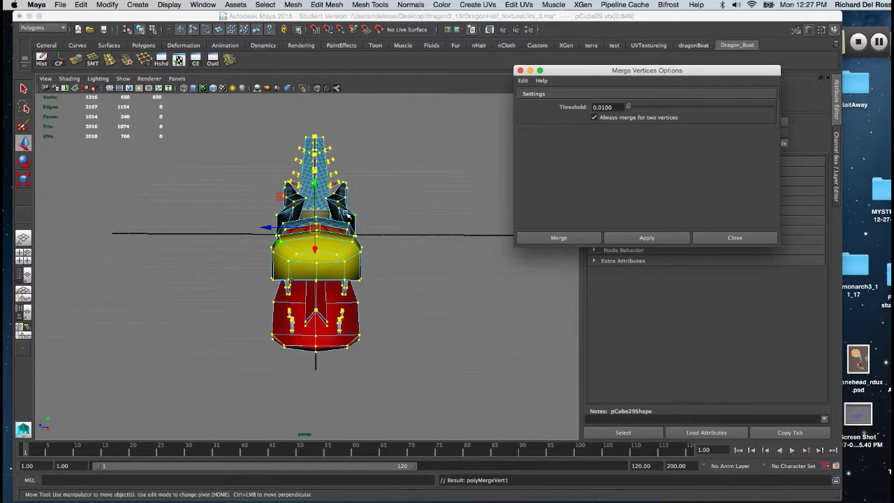
Step: Return the dragon to object mode, show it shaded without textures, turn on its smooth mesh preview and deselect it
alt+drag(344, 199, 292, 193)
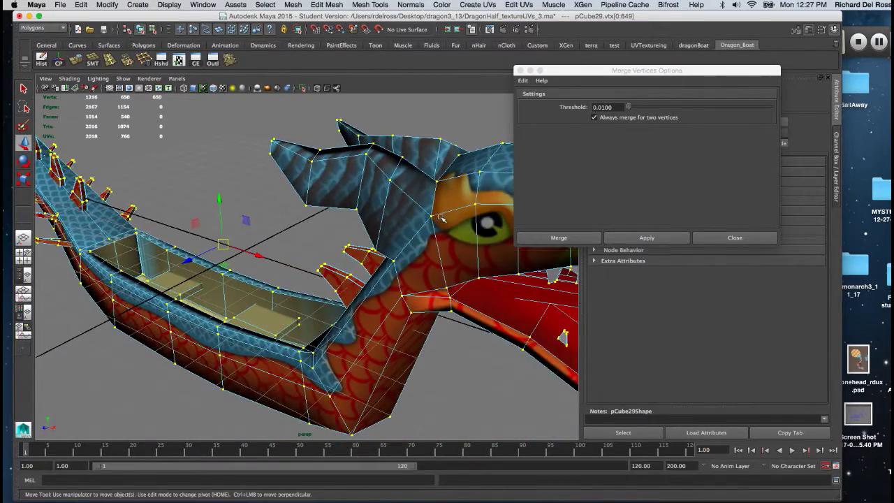
alt+drag(441, 218, 368, 225)
right_drag(371, 235, 411, 224)
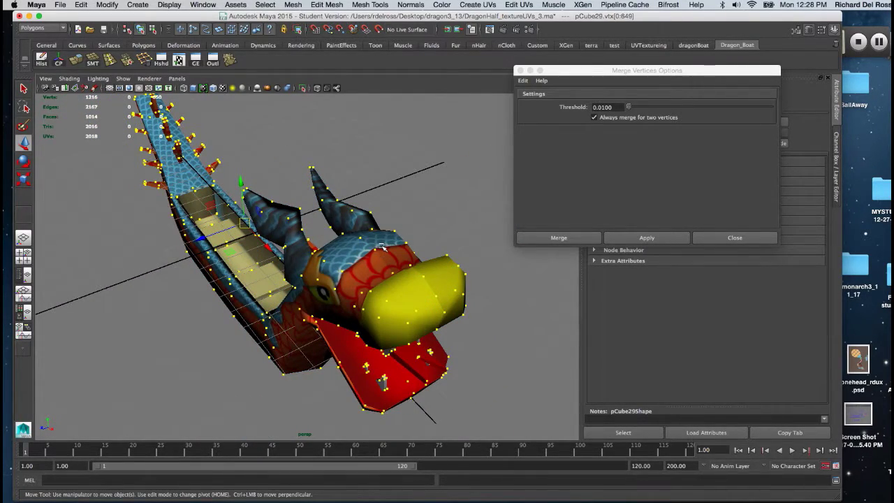
click(383, 248)
key(5)
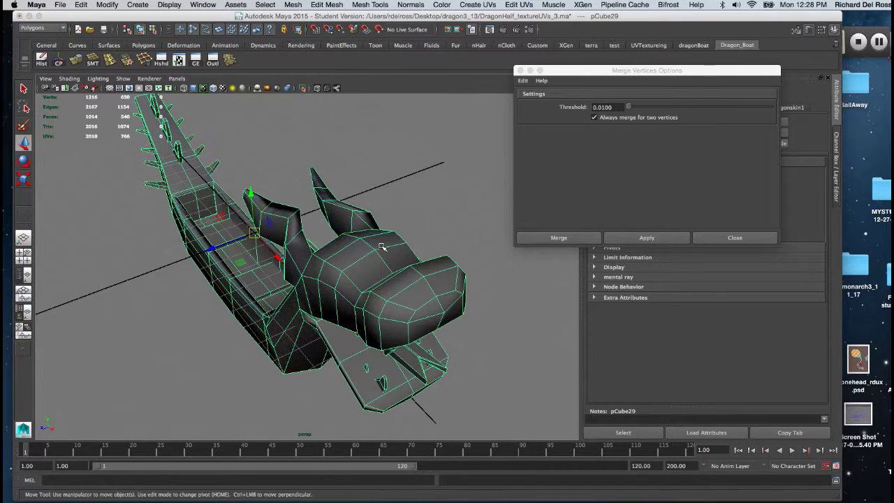
mouse_move(383, 248)
alt+mouse_down()
mouse_move(351, 255)
mouse_move(367, 242)
mouse_move(350, 204)
mouse_move(355, 231)
alt+mouse_up()
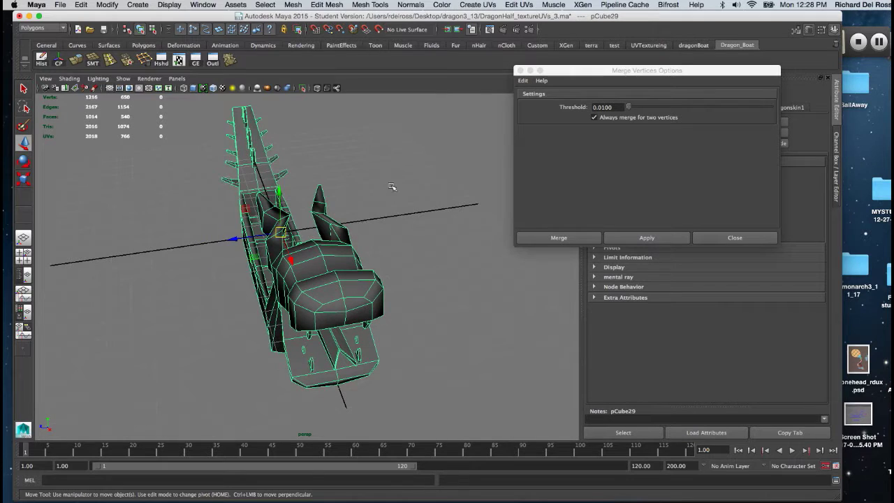
key(3)
click(357, 160)
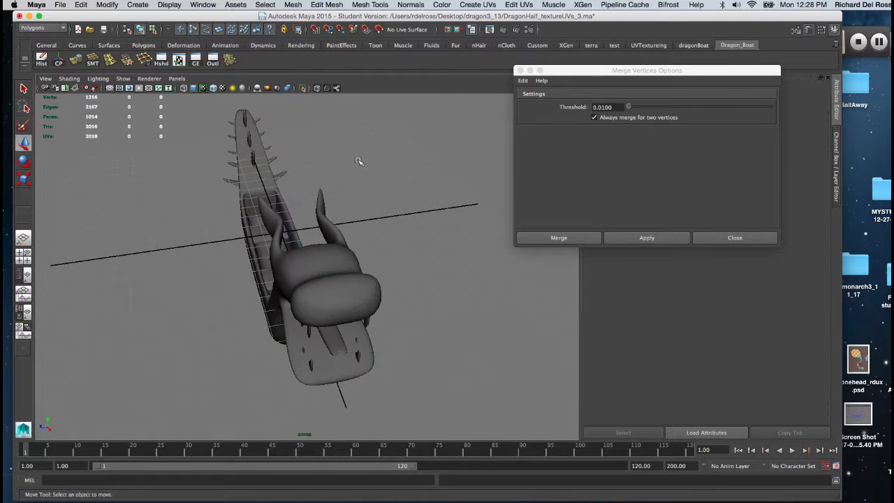
Step: Examine the smoothed dragon's centre seam along the head, snout and hull from several angles
alt+drag(305, 210, 337, 187)
mouse_move(316, 230)
alt+mouse_down()
mouse_move(310, 214)
mouse_move(315, 231)
alt+mouse_up()
alt+drag(302, 341, 293, 309)
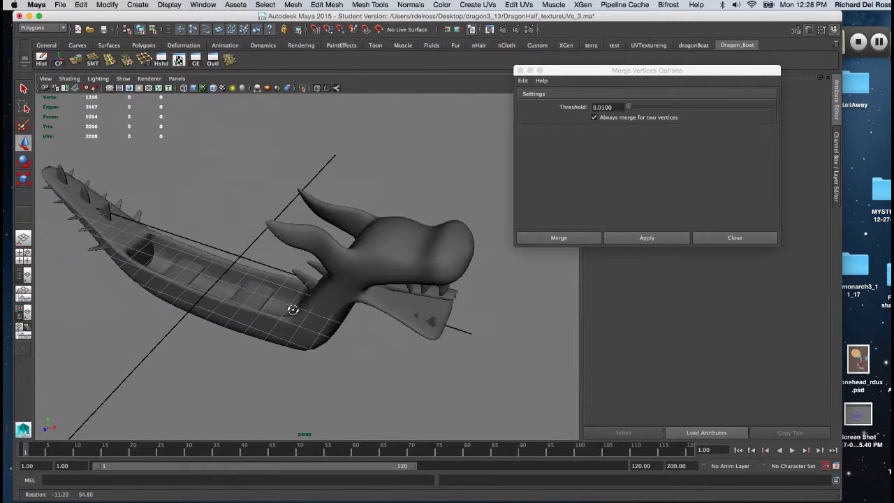
alt+drag(395, 247, 337, 273)
alt+right_drag(319, 218, 391, 294)
alt+drag(413, 267, 370, 266)
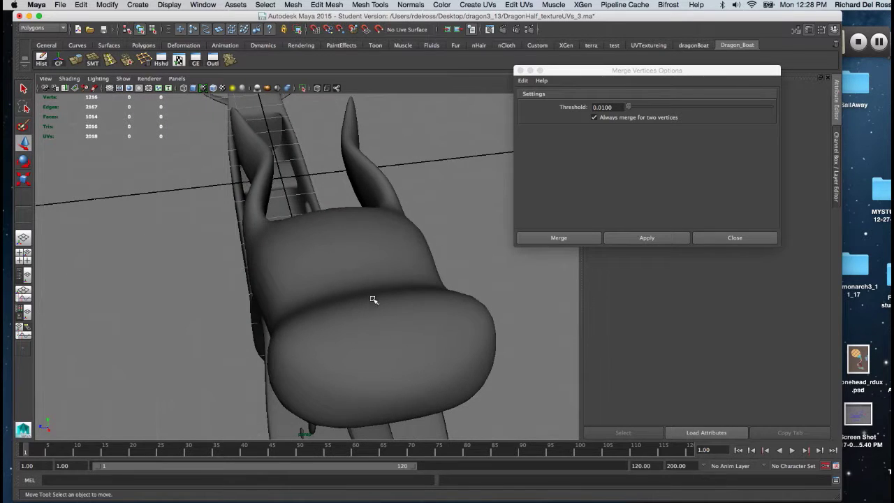
alt+drag(373, 300, 357, 237)
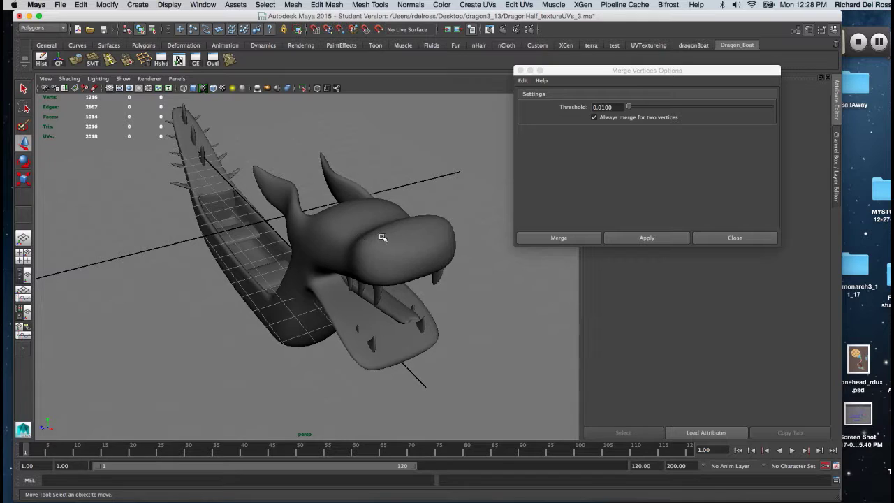
Step: Select the dragon mesh, turn textured display back on and save the scene, accepting the student version notice
click(382, 238)
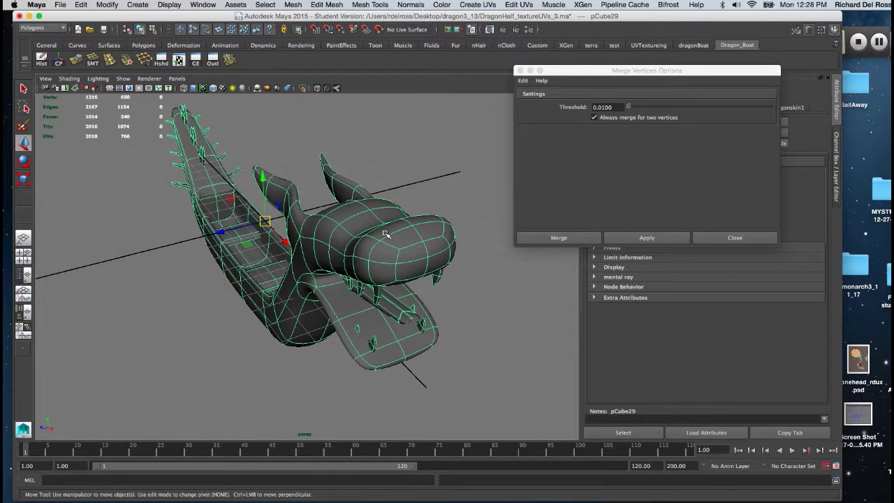
key(6)
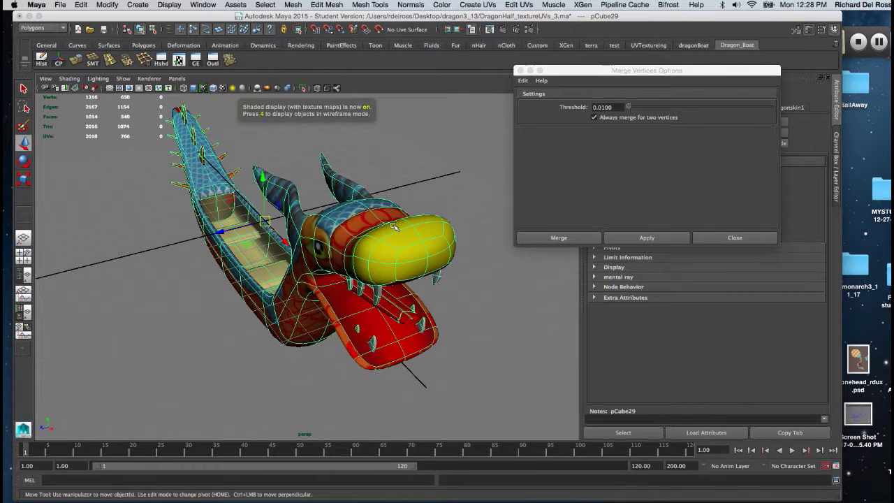
key(super+s)
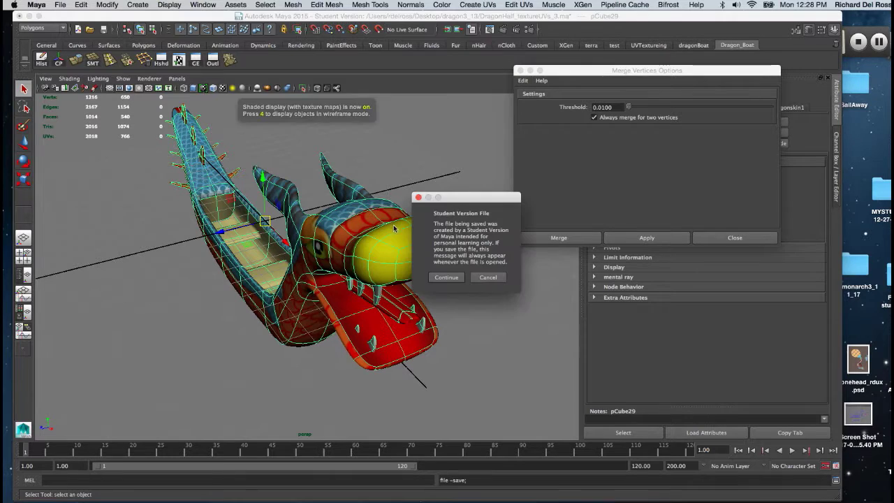
click(446, 278)
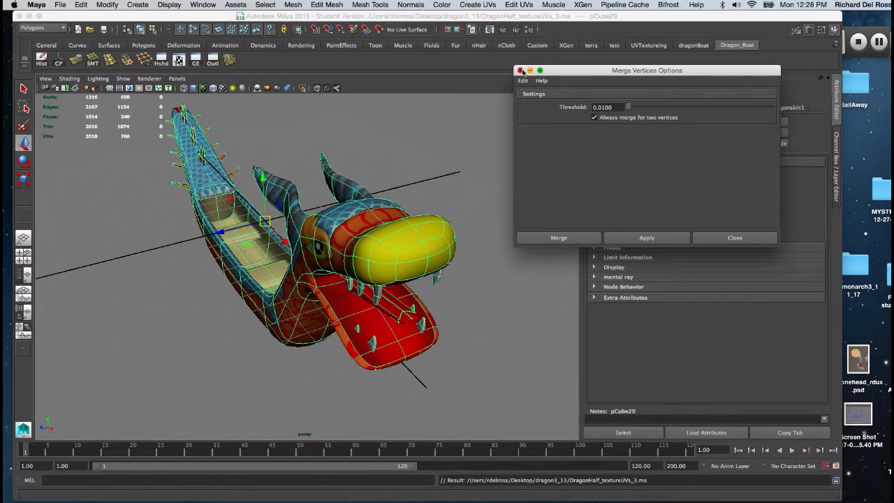